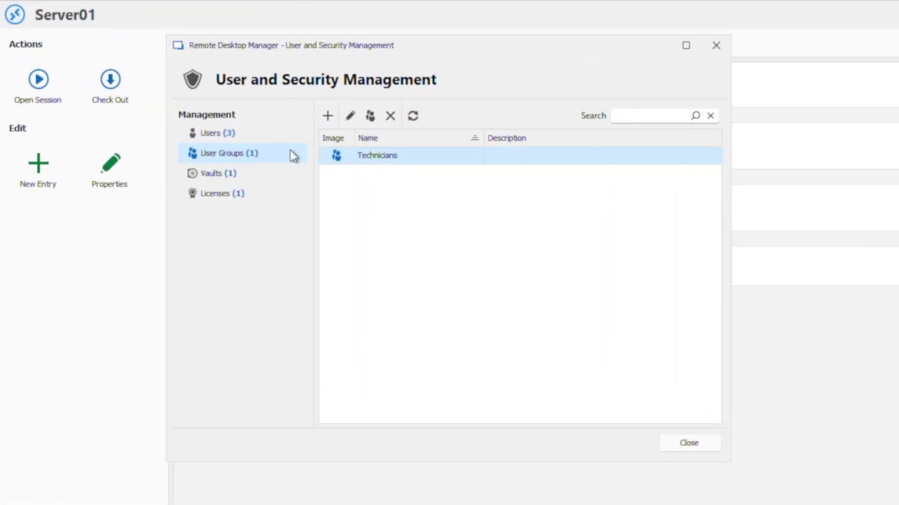
Review the three accounts under Users (3), then close user and security management.
click(277, 136)
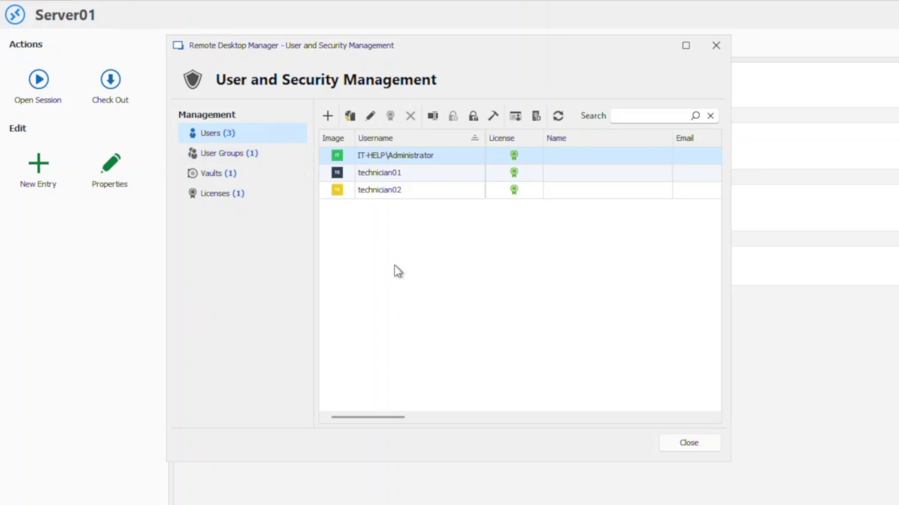
click(686, 445)
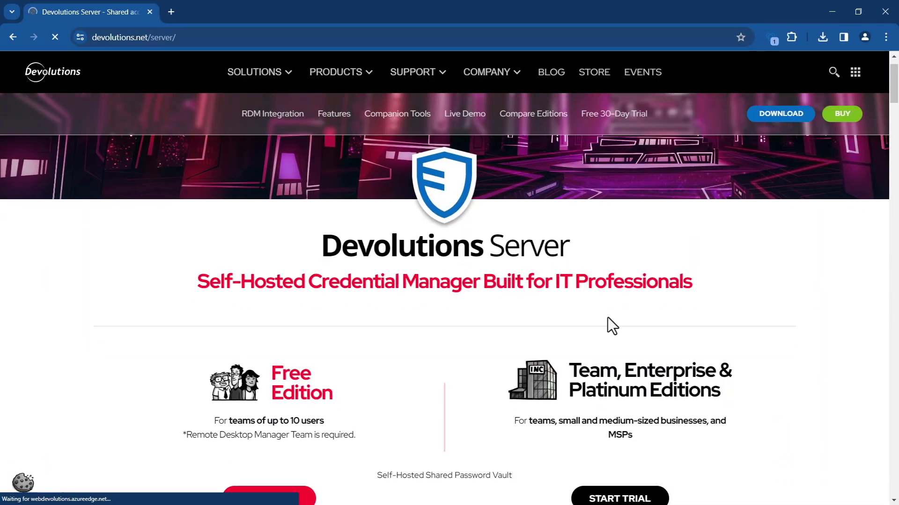
Download the Management Console installer from the Devolutions Server Free Edition download page.
scroll(607, 323, down, 6)
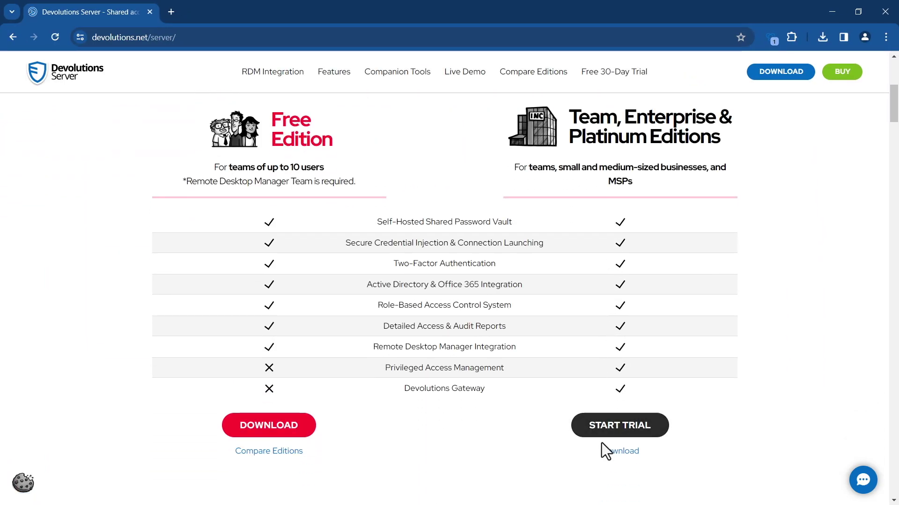
click(613, 457)
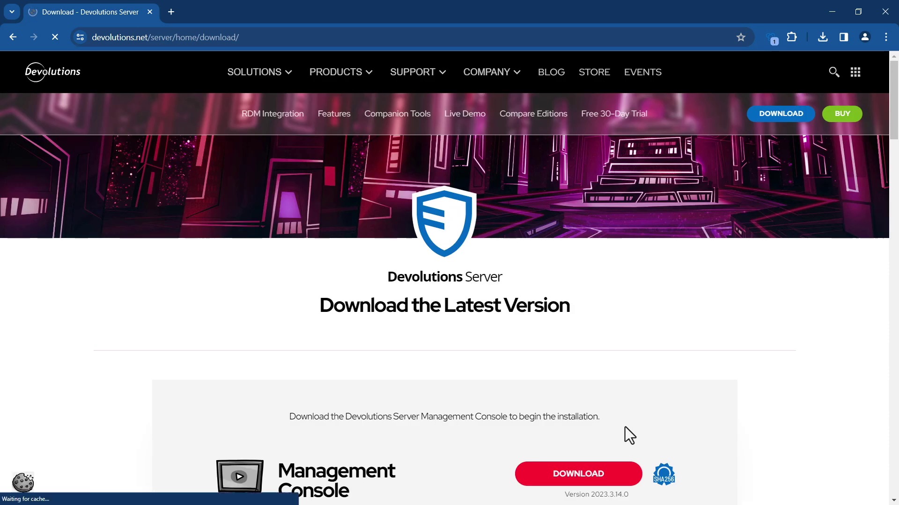
scroll(714, 314, down, 5)
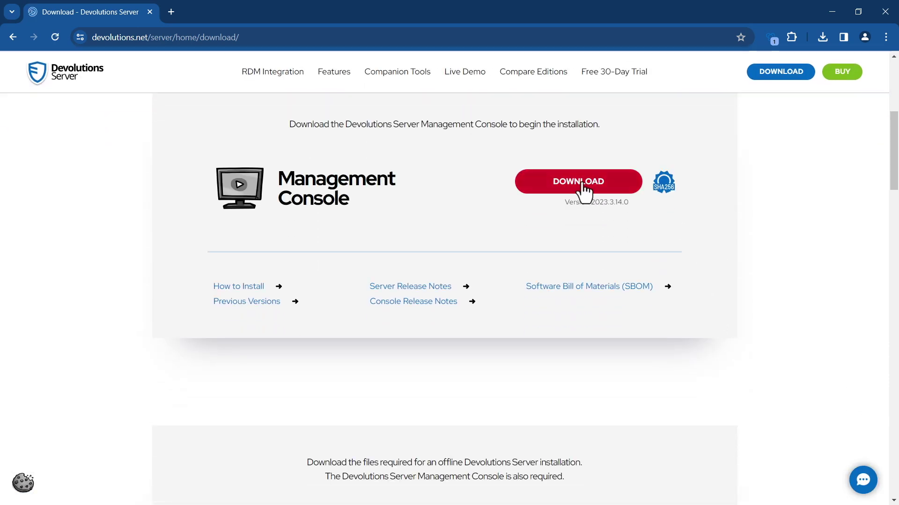
click(581, 185)
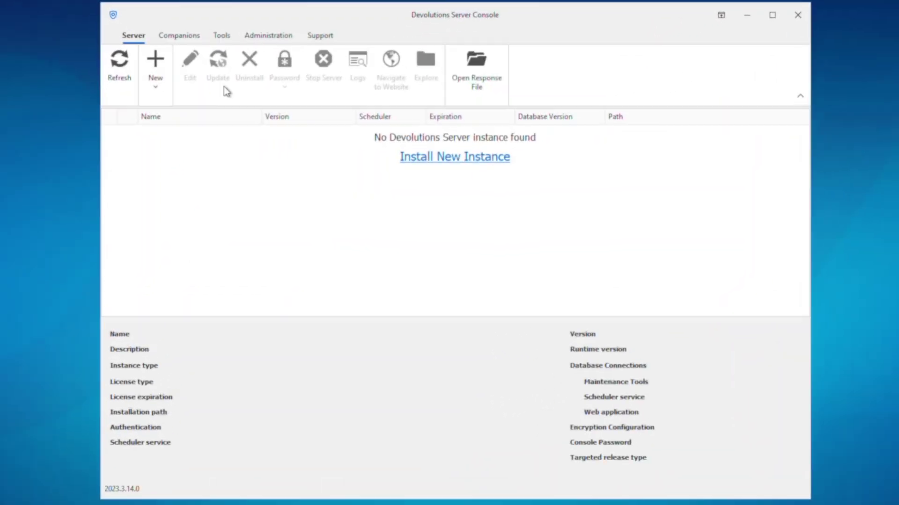
Start a new IIS Web Server instance using Migrate SQL Data Source.
click(161, 88)
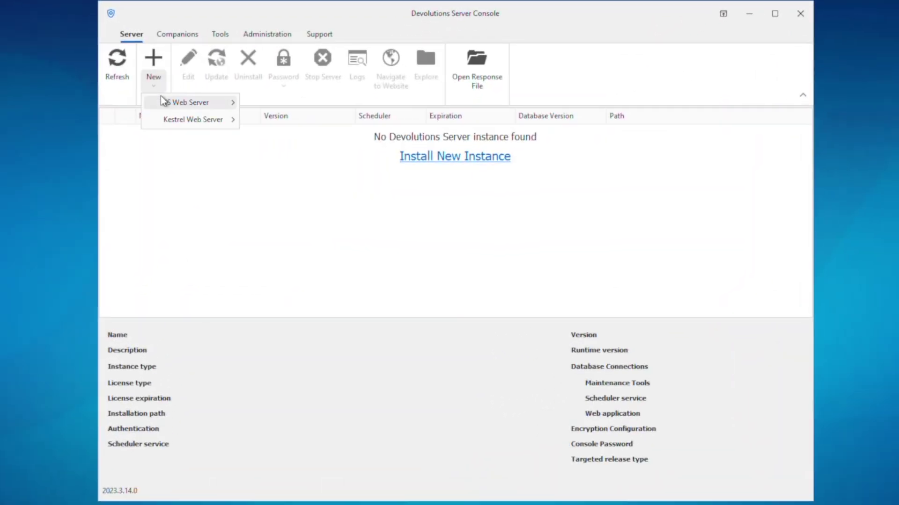
mouse_move(228, 108)
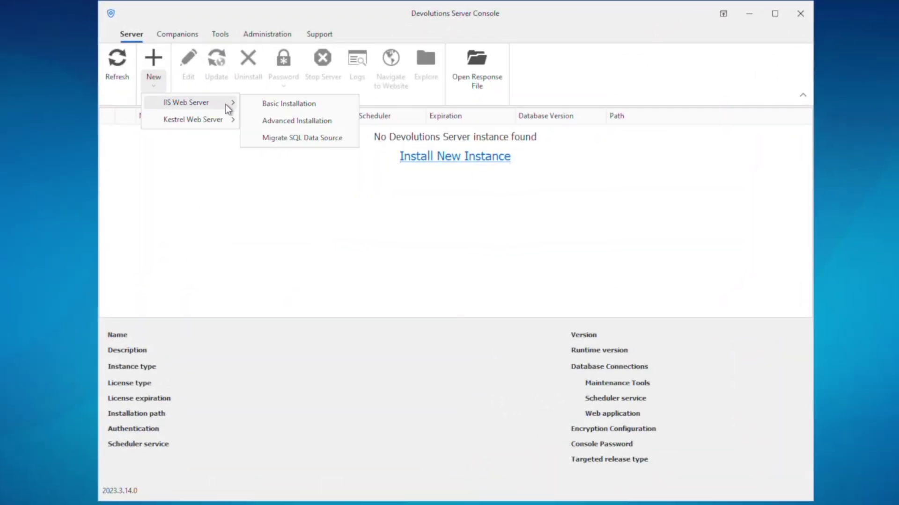
click(271, 139)
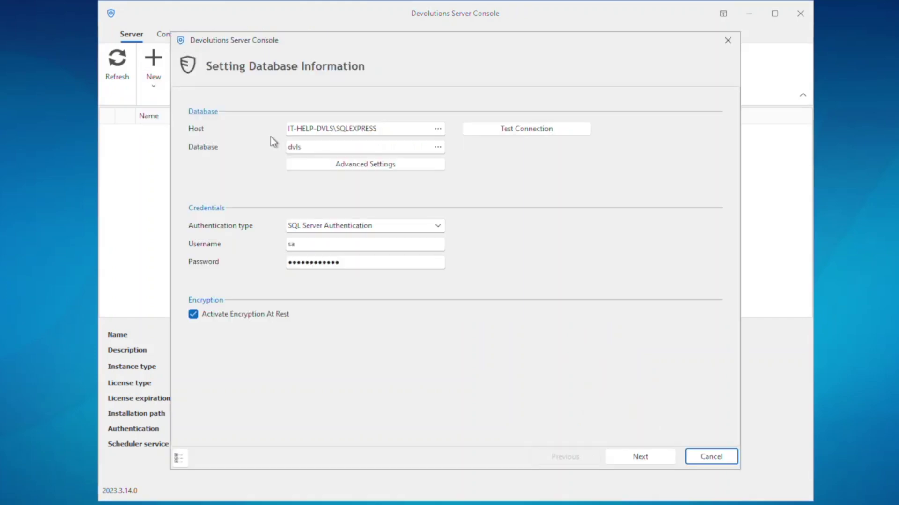
Point the migration at the rdm database with Windows Authentication and test the connection.
click(313, 145)
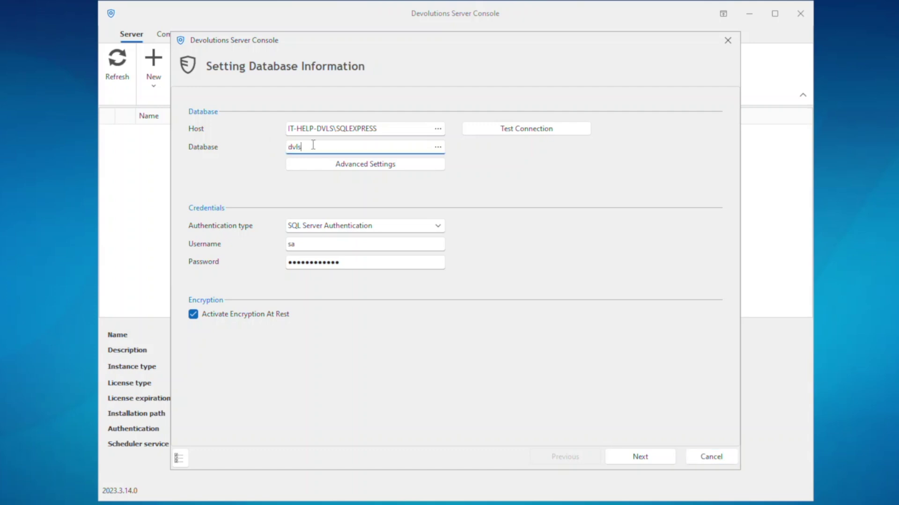
text(rdm)
click(337, 225)
click(337, 259)
click(527, 127)
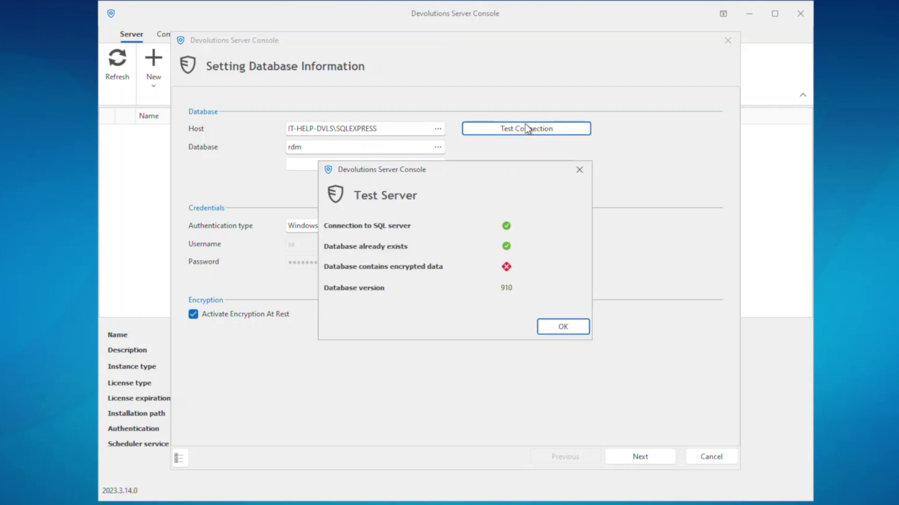
click(553, 329)
Advance past general information and installation file to the IIS Settings step.
click(637, 457)
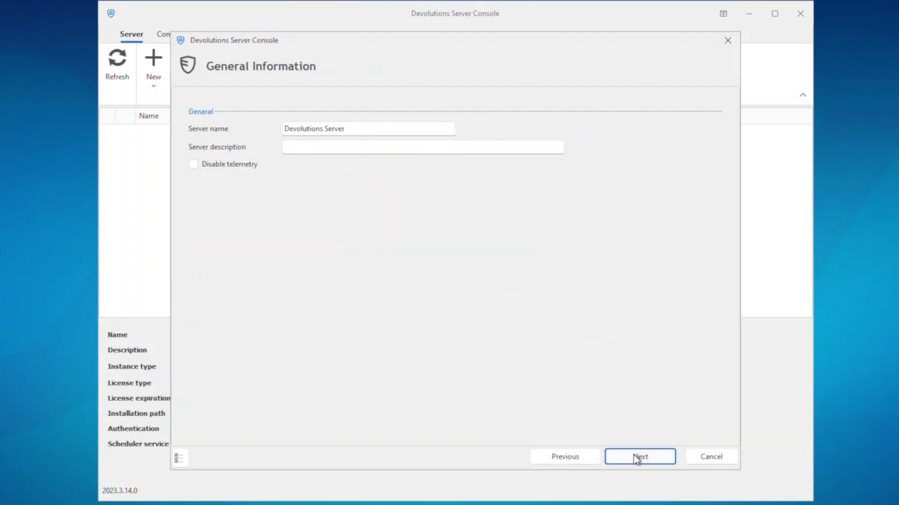
click(638, 456)
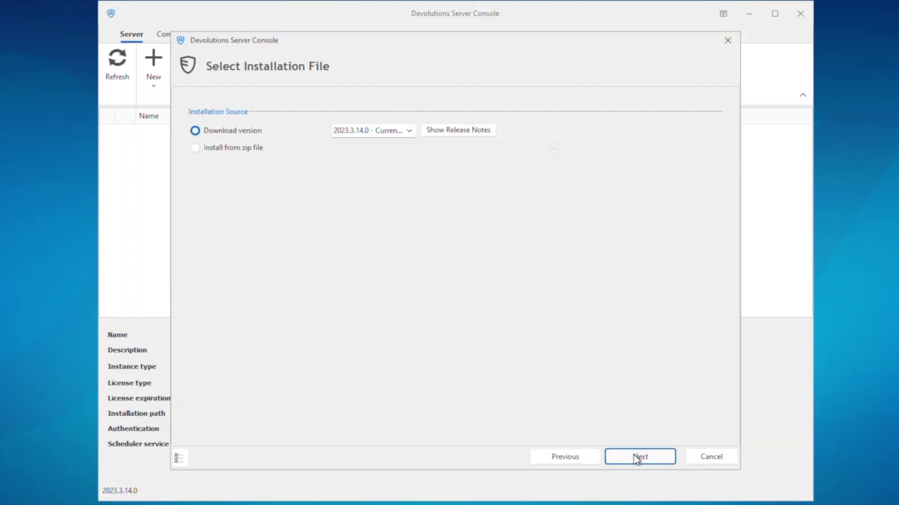
click(638, 456)
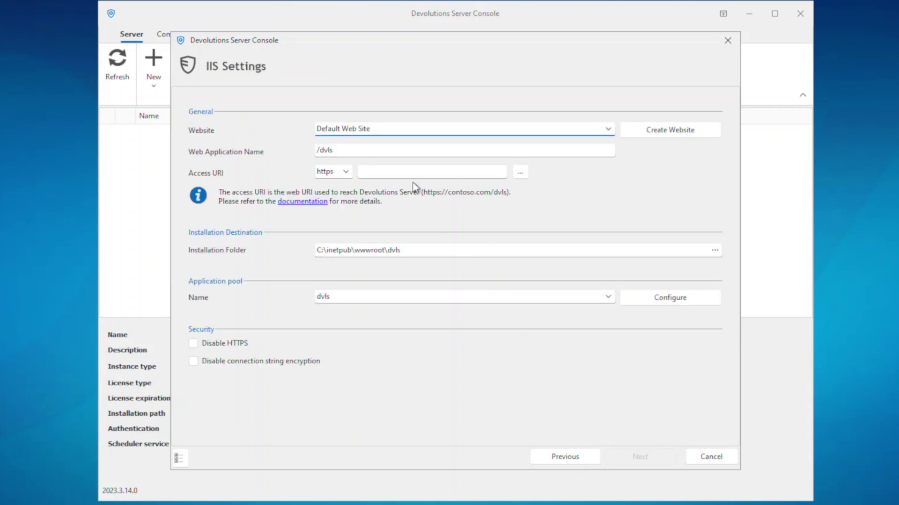
Enter the Access URI beginning with 'it-'.
click(409, 173)
text(it-help-dvls.ad.it-help.)
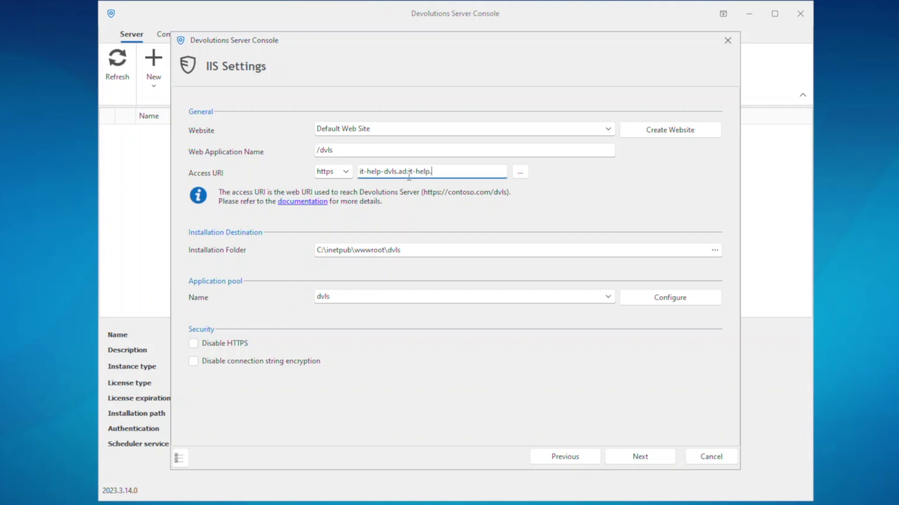
click(639, 458)
Create the administrator account 'dvls-admin' with a password and the administrator's e-mail.
text(dvls-admin)
key(Tab)
text(***********)
key(Tab)
text(*)
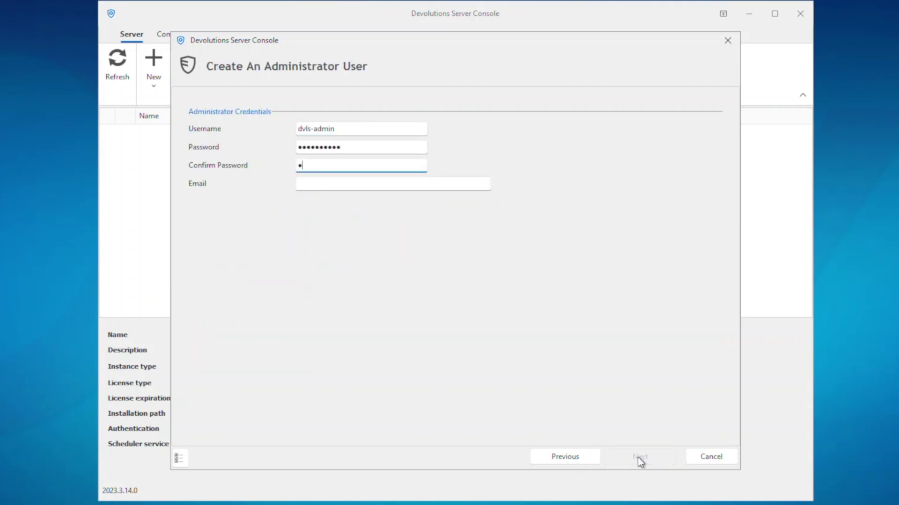
key(Tab)
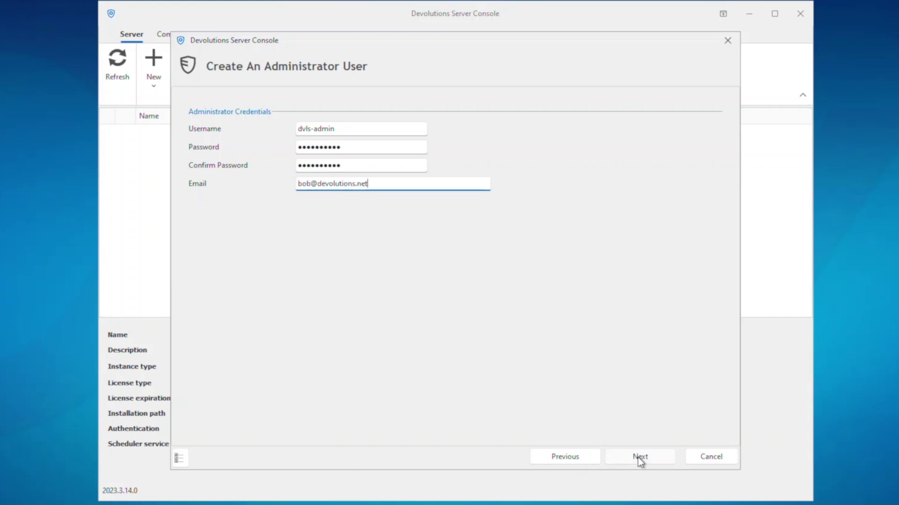
click(639, 457)
Set and confirm the recovery kit password.
click(640, 458)
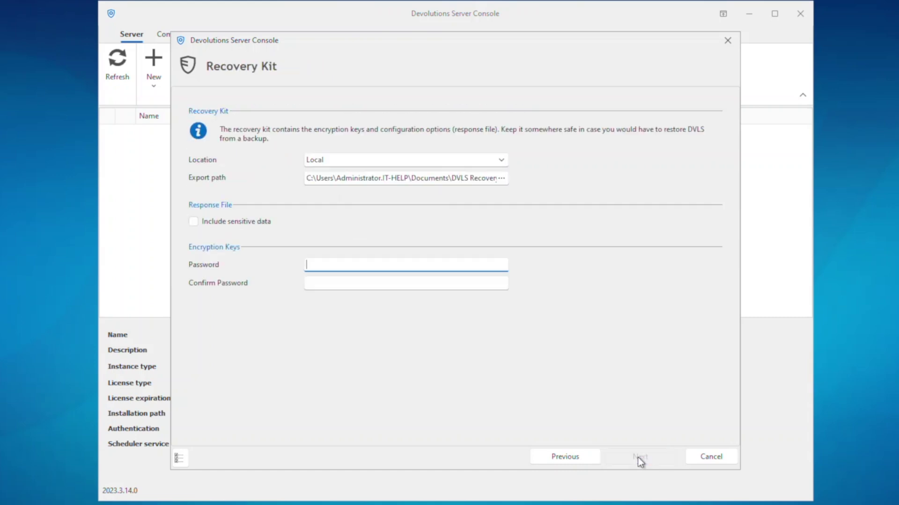
text(*********)
key(Tab)
text(*)
Install the migrated server and save the installation credentials to a file.
click(638, 457)
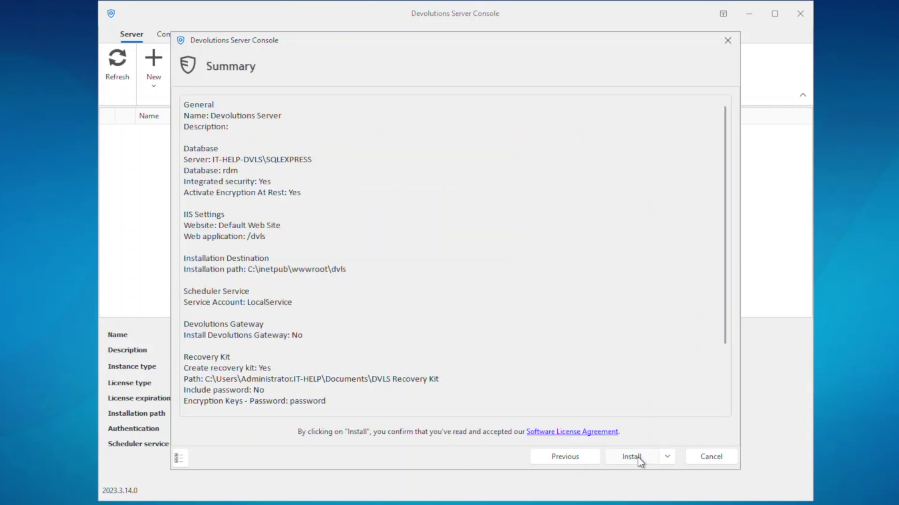
click(638, 457)
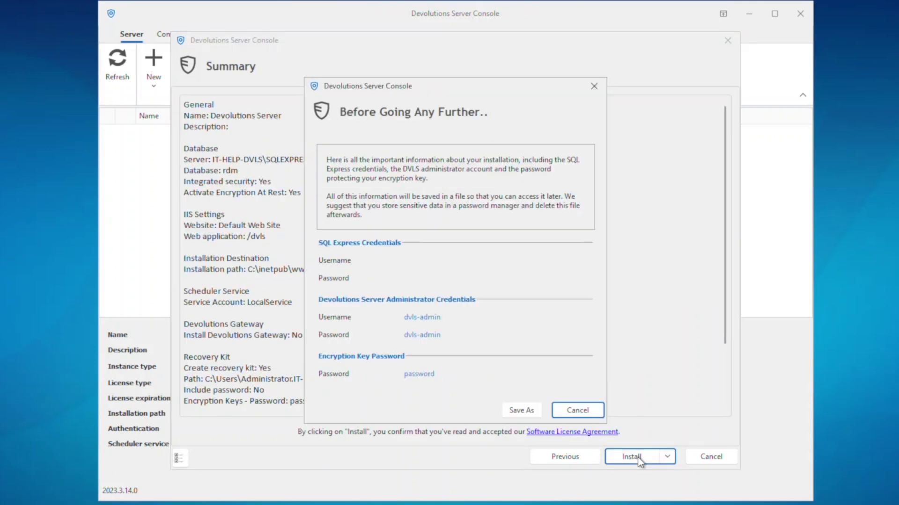
click(526, 409)
click(704, 450)
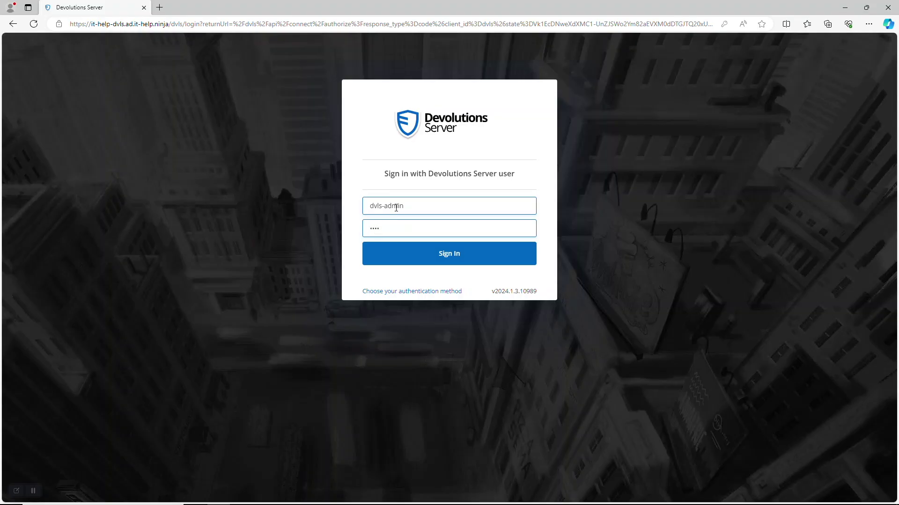
Sign in as the new administrator and activate the Free Version licence.
key(Return)
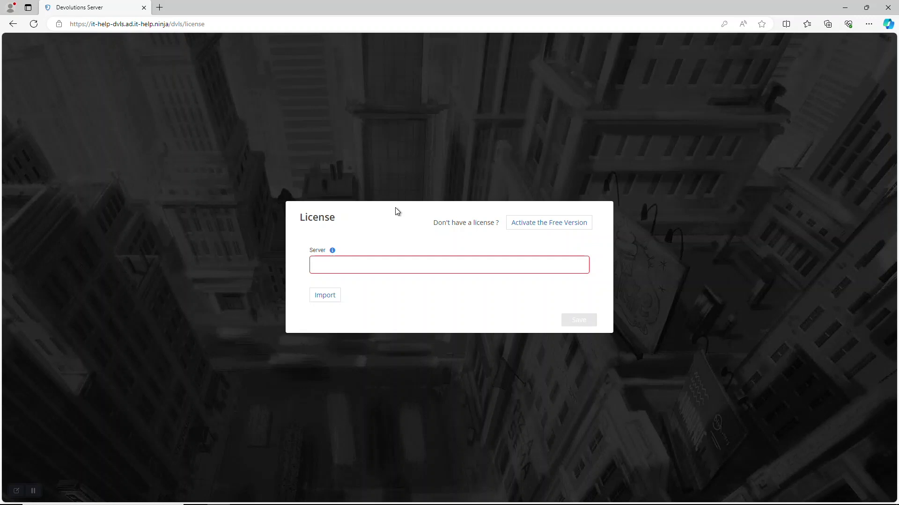
click(518, 224)
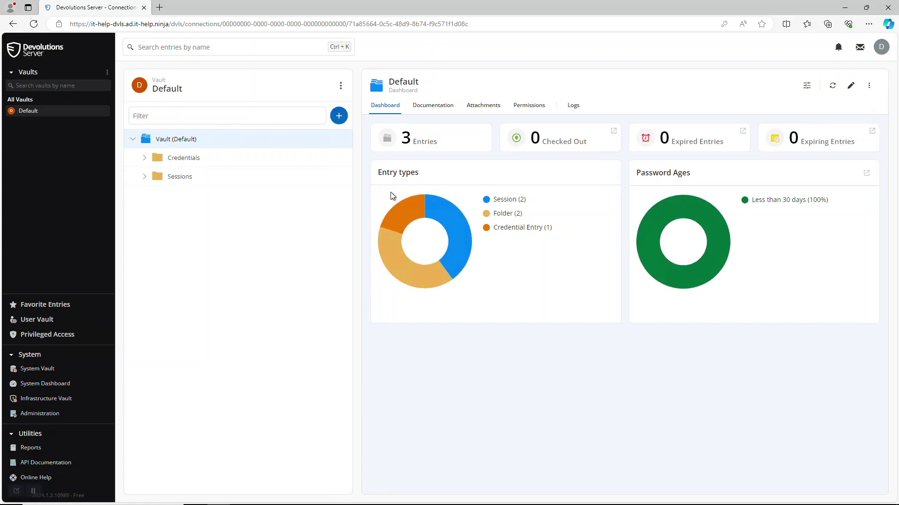
Expand the Credentials and Sessions folders, check migrated Users, then view the Technicians user group.
click(145, 158)
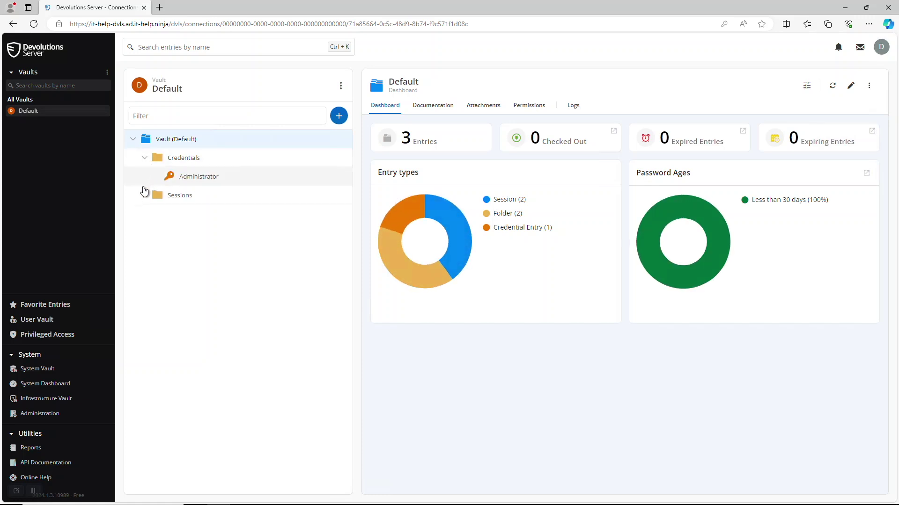
click(145, 196)
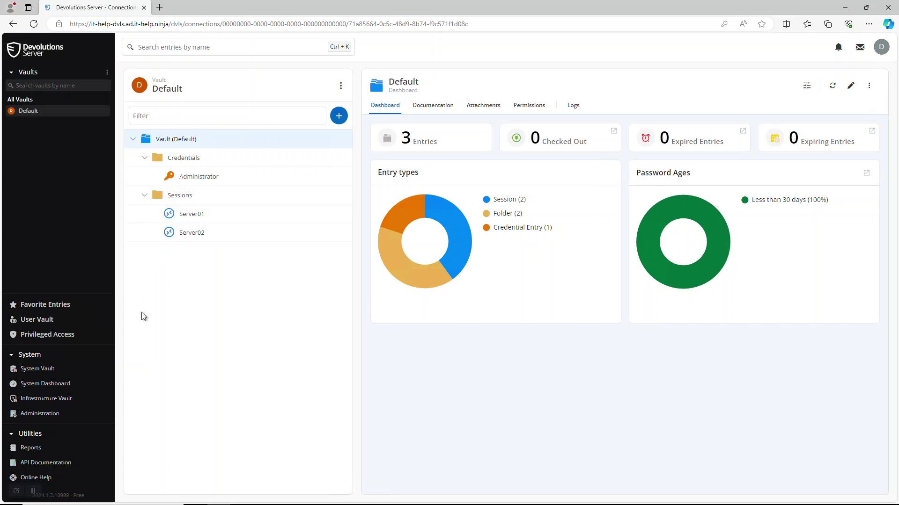
click(65, 419)
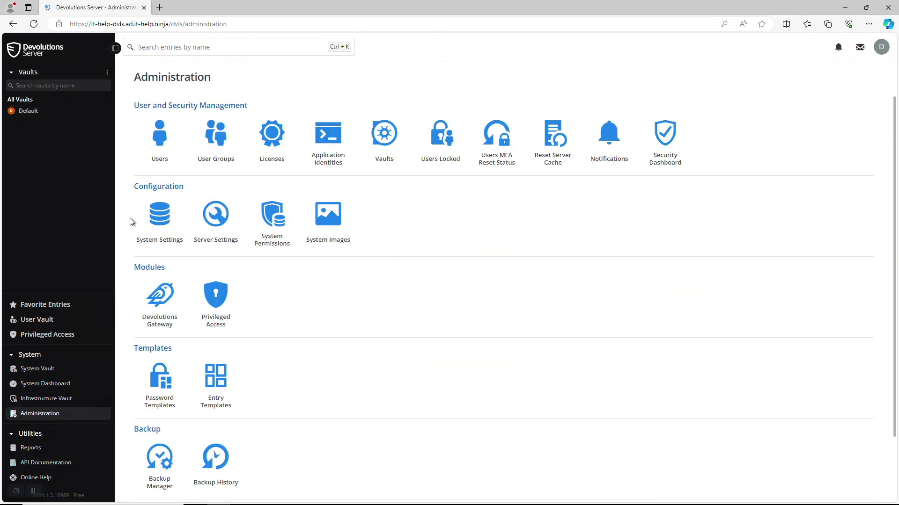
click(152, 162)
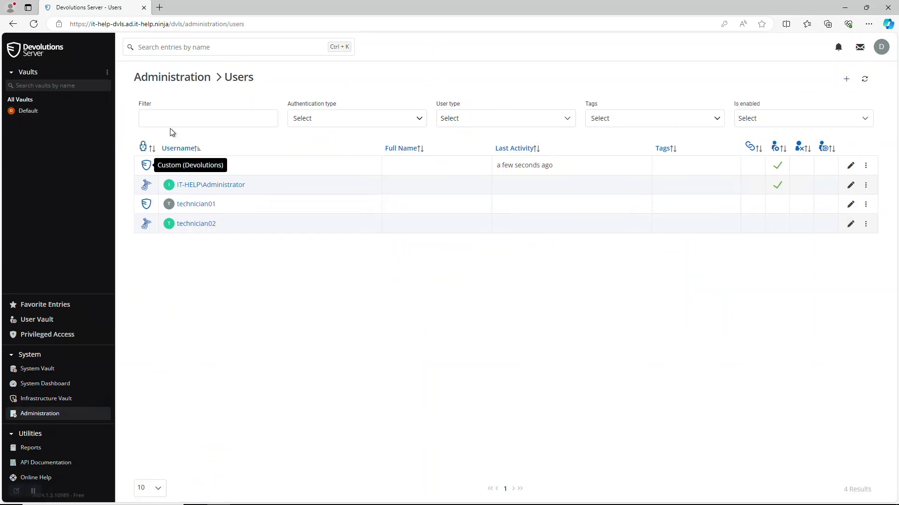
click(193, 77)
click(199, 133)
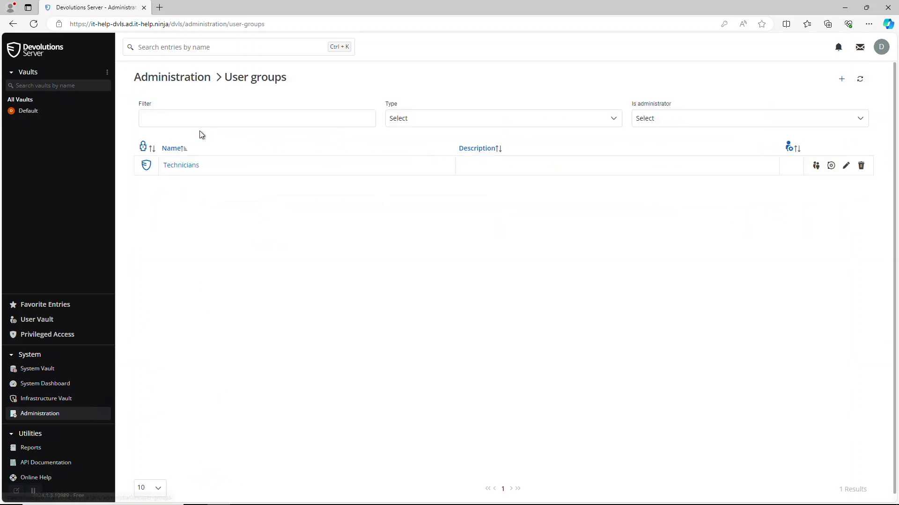